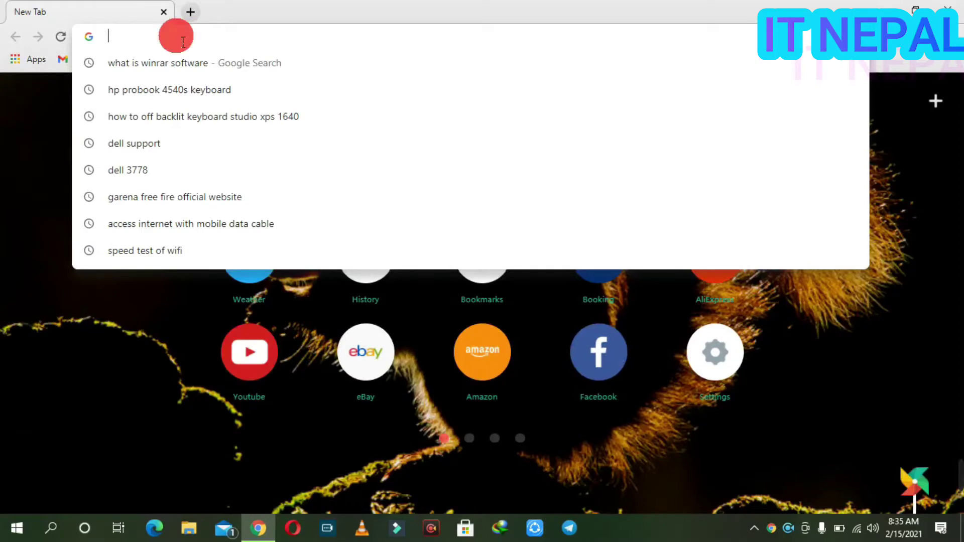
Step: Open the official WinRAR website, win-rar.com, in the browser
click(183, 40)
text(dow)
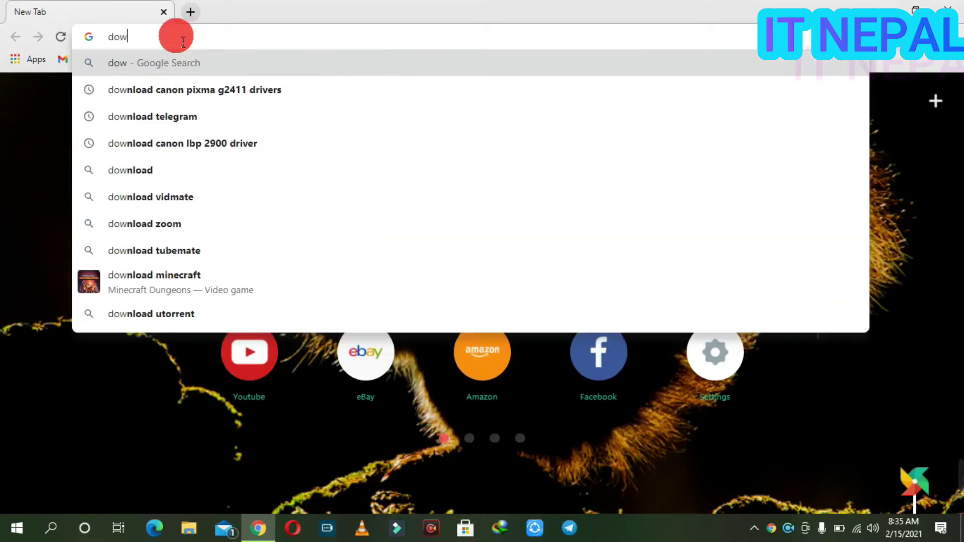
key(BackSpace)
key(BackSpace)
key(BackSpace)
text(win)
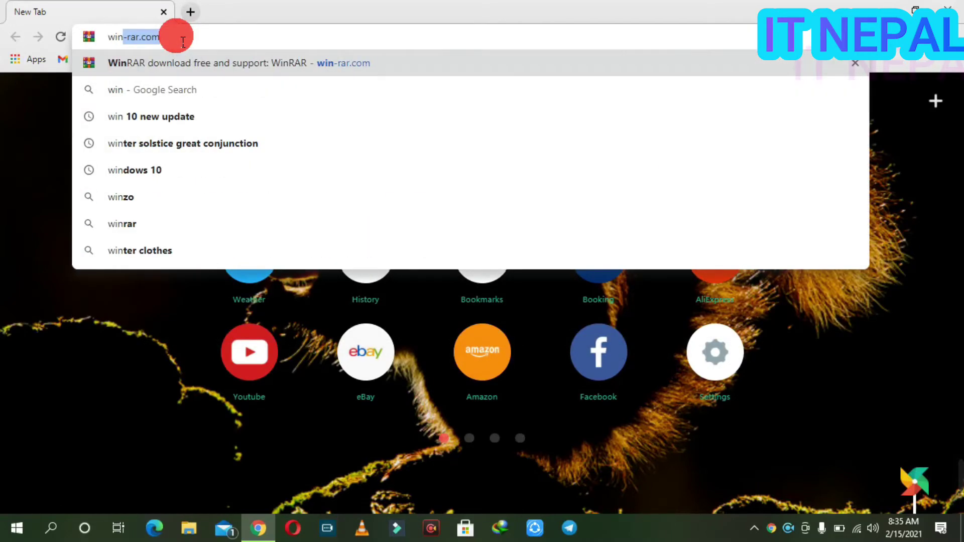
key(Return)
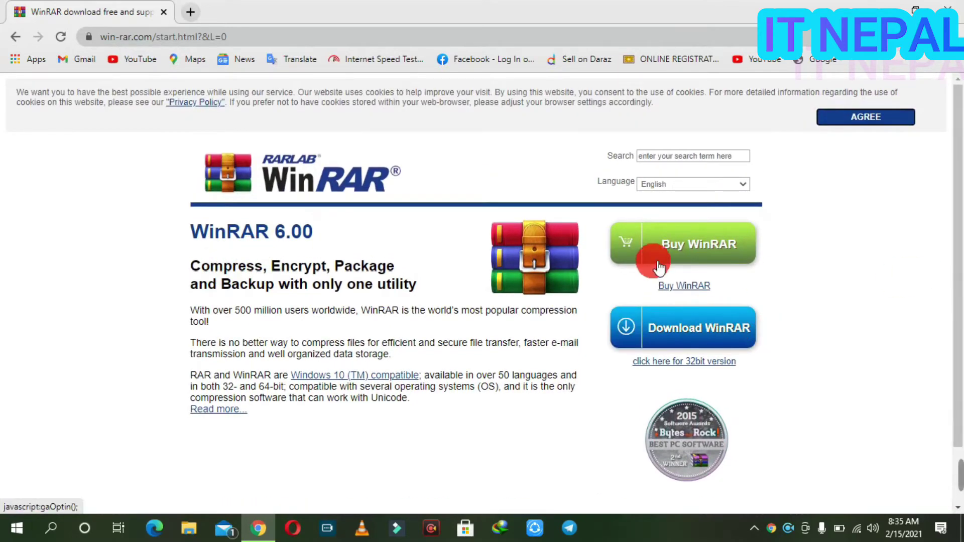
Step: Read the WinRAR 6.00 introduction on the home page, highlighting the sentence about its worldwide users
scroll(713, 244, down, 1)
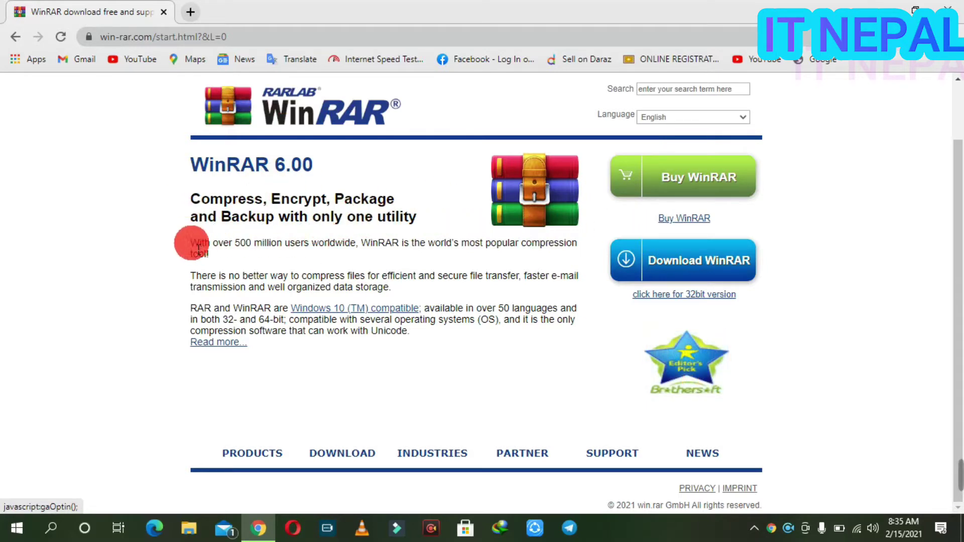
mouse_move(190, 243)
mouse_down()
mouse_move(552, 247)
mouse_move(577, 274)
mouse_move(577, 256)
mouse_move(141, 245)
mouse_up()
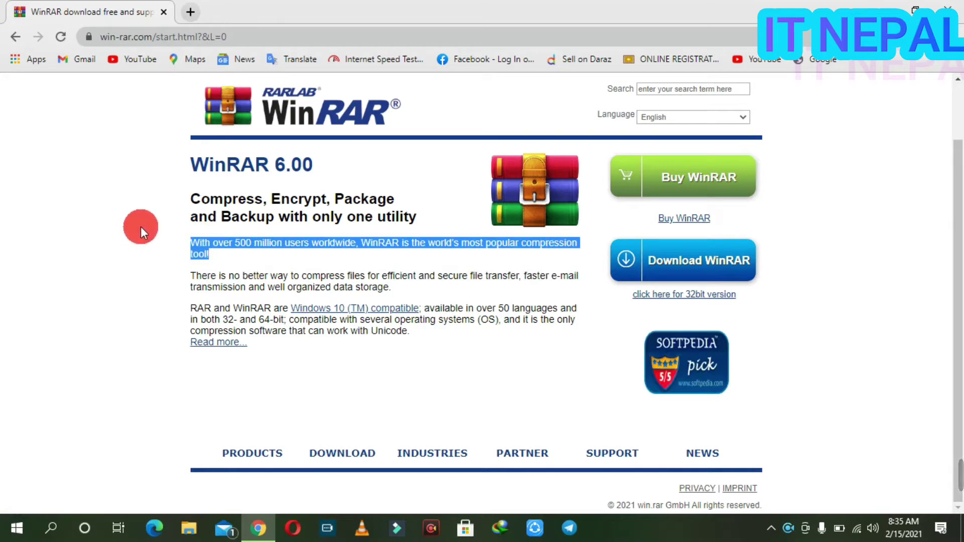
click(141, 230)
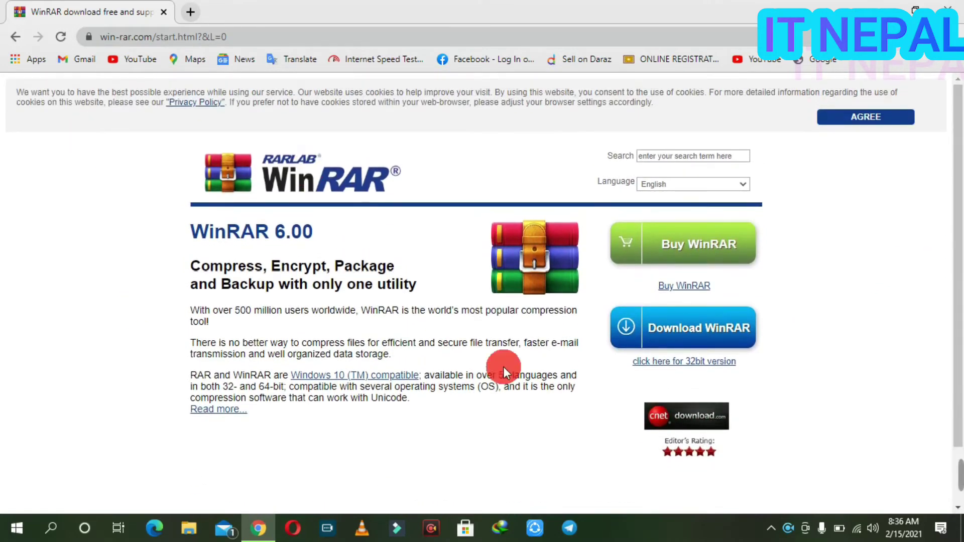
Step: Download the WinRAR installer, reusing the existing completed download for the duplicate link, and open its containing folder
click(680, 333)
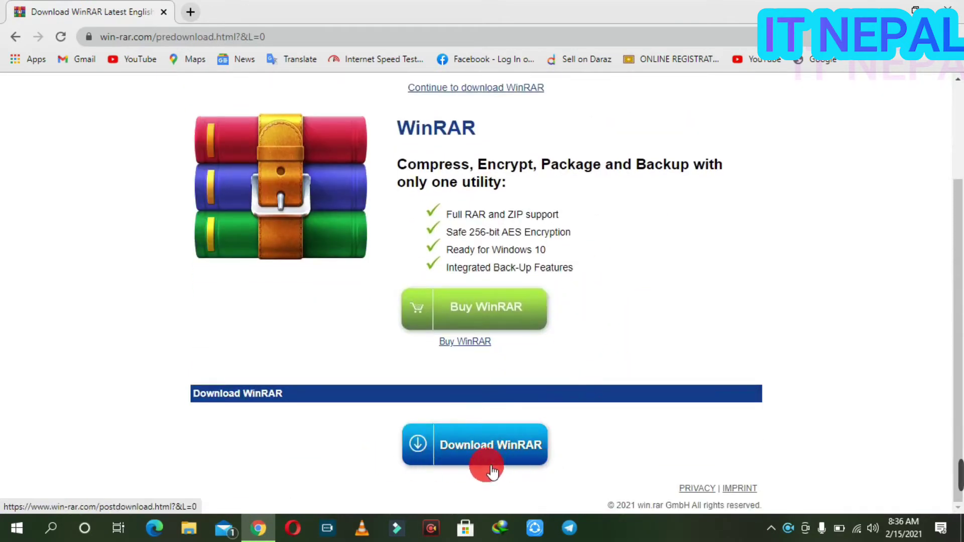
click(466, 452)
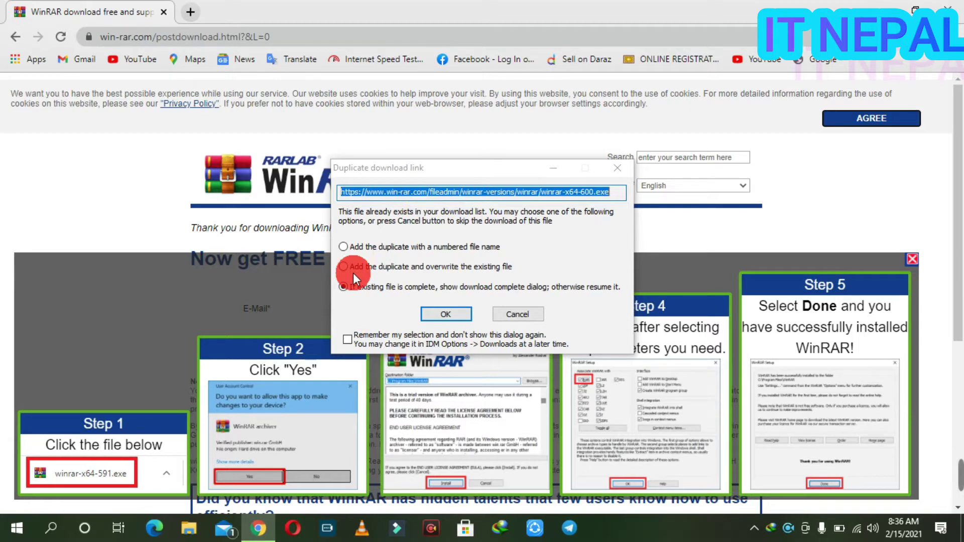
click(445, 314)
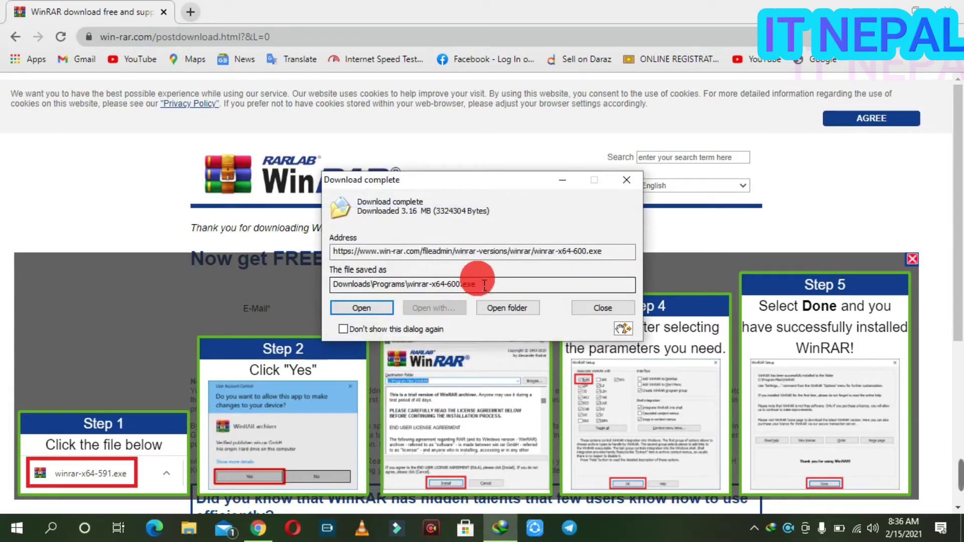
click(507, 308)
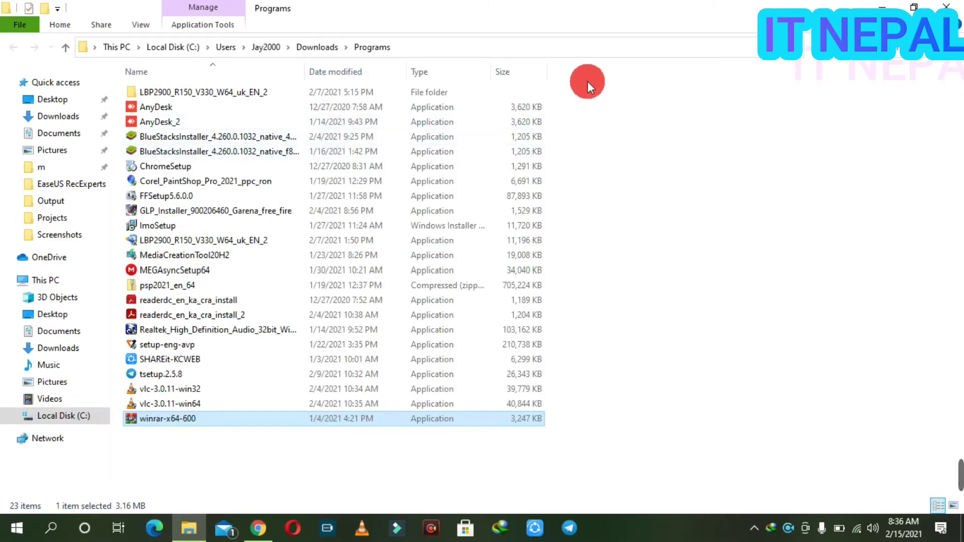
Step: Run the winrar-x64-600 installer and install WinRAR into C:\Program Files\WinRAR
right_click(206, 419)
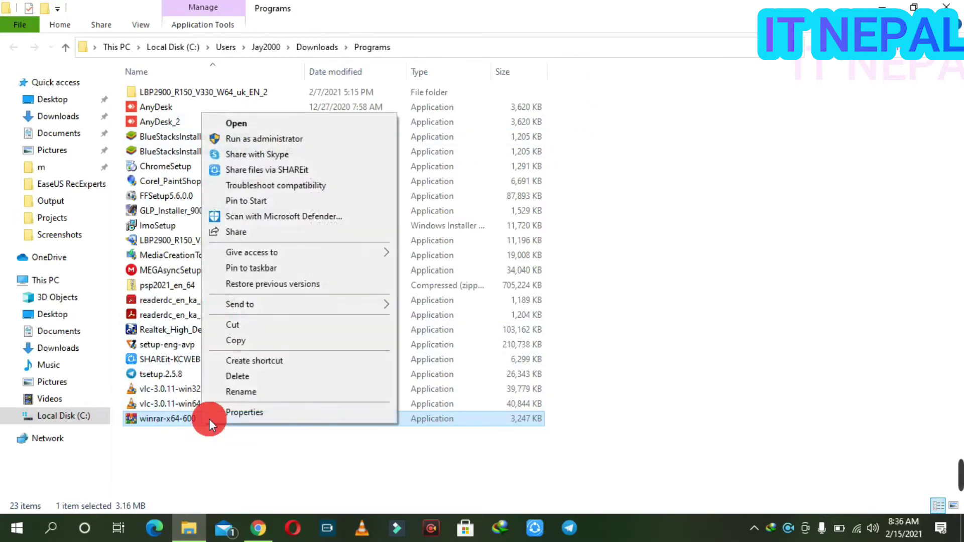
click(254, 124)
key(Escape)
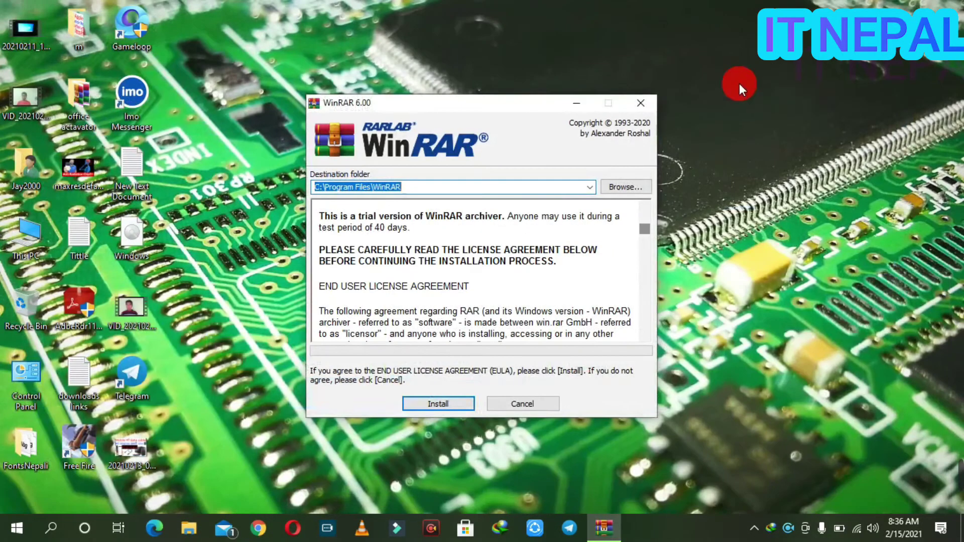
right_click(740, 84)
click(800, 125)
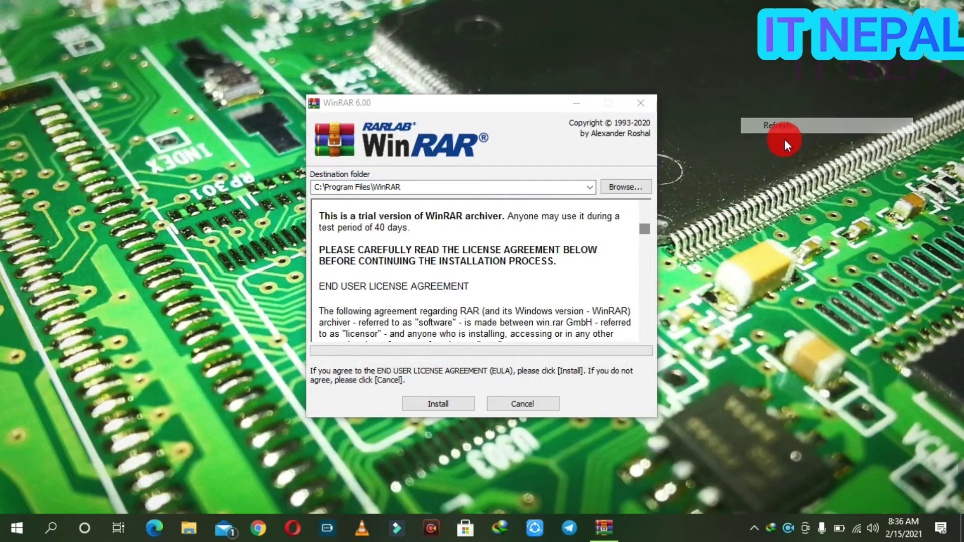
click(449, 405)
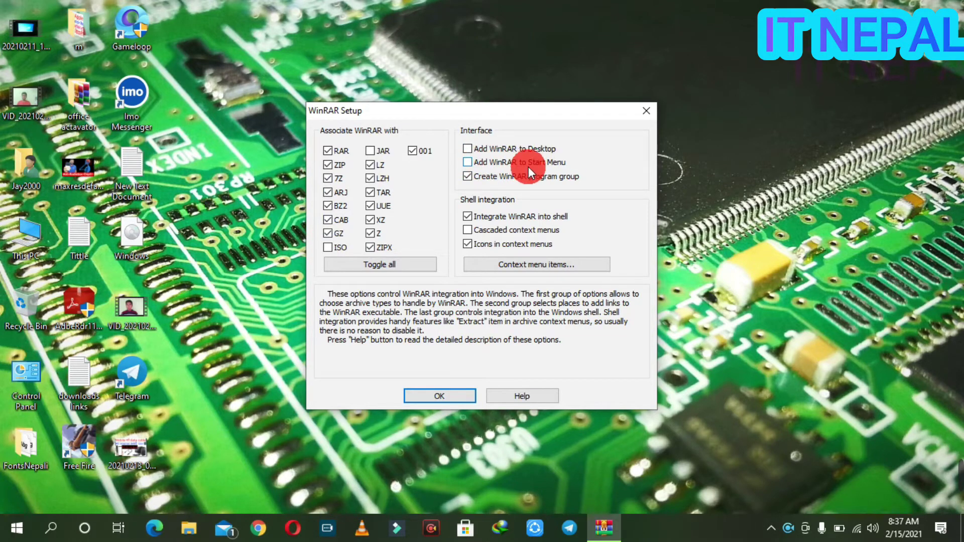
Step: Add WinRAR to the Desktop and Start Menu in the setup options and finish the installation
click(471, 160)
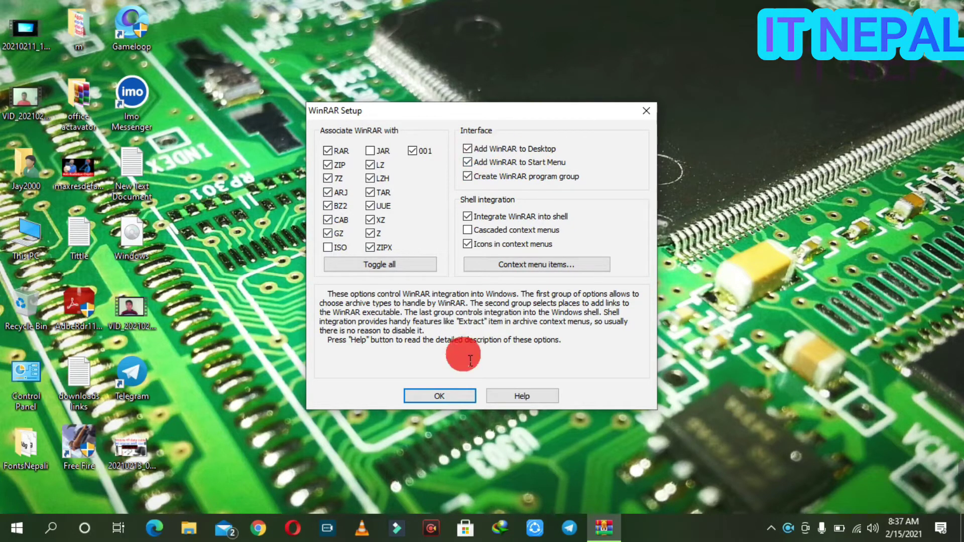
click(457, 397)
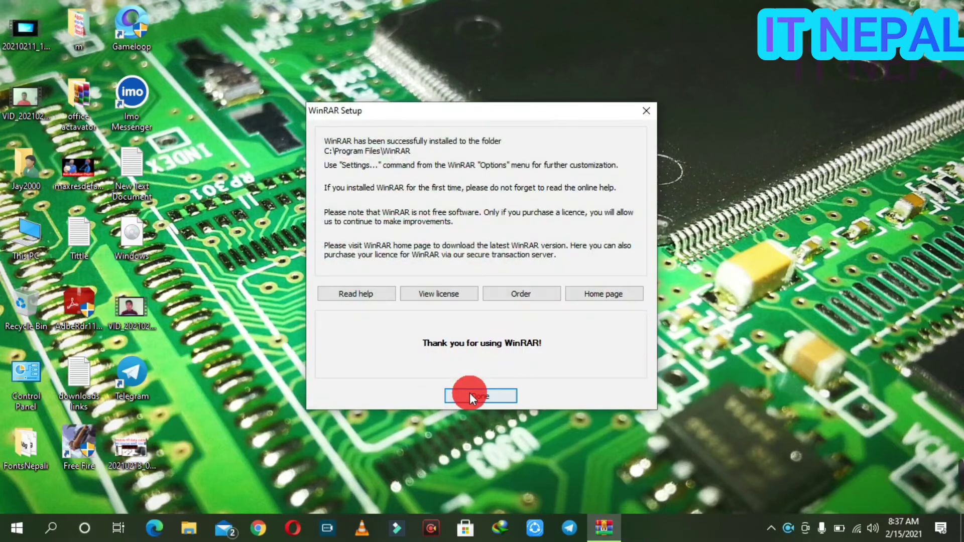
click(472, 392)
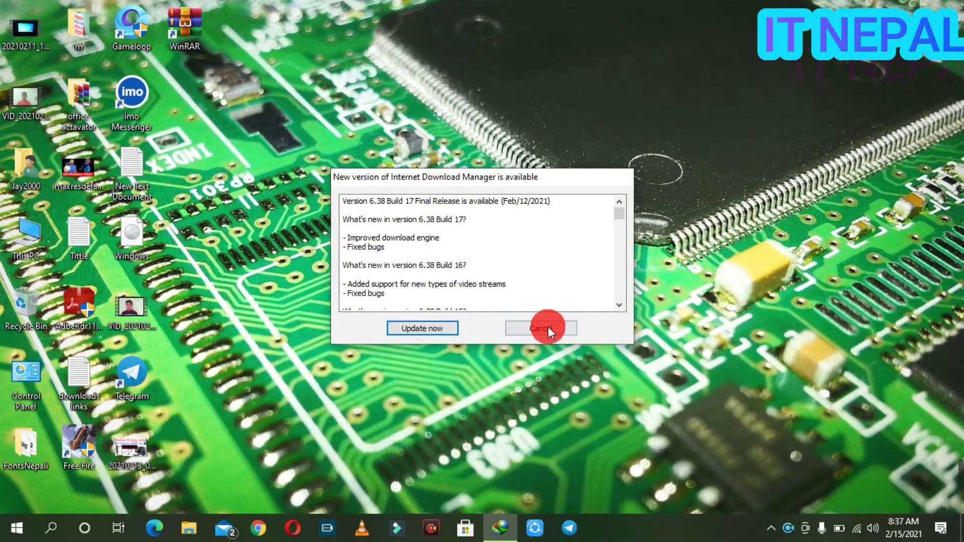
Step: Dismiss the Internet Download Manager update offer and refresh the desktop
click(510, 330)
right_click(439, 196)
click(487, 236)
right_click(392, 152)
click(455, 197)
right_click(326, 181)
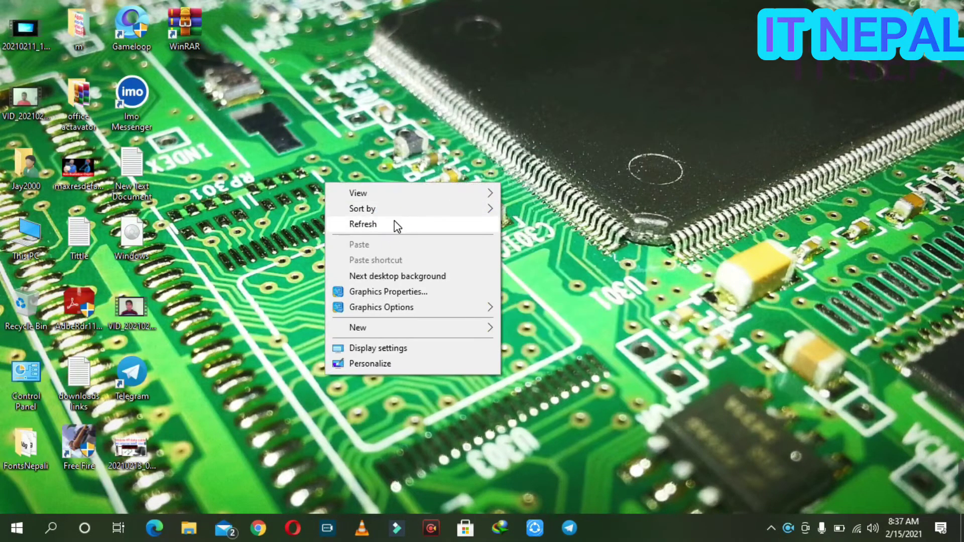
click(395, 222)
right_click(293, 69)
Step: Open WinRAR from its desktop shortcut, dismiss the first-use notice, and close the program after viewing its main window
click(198, 40)
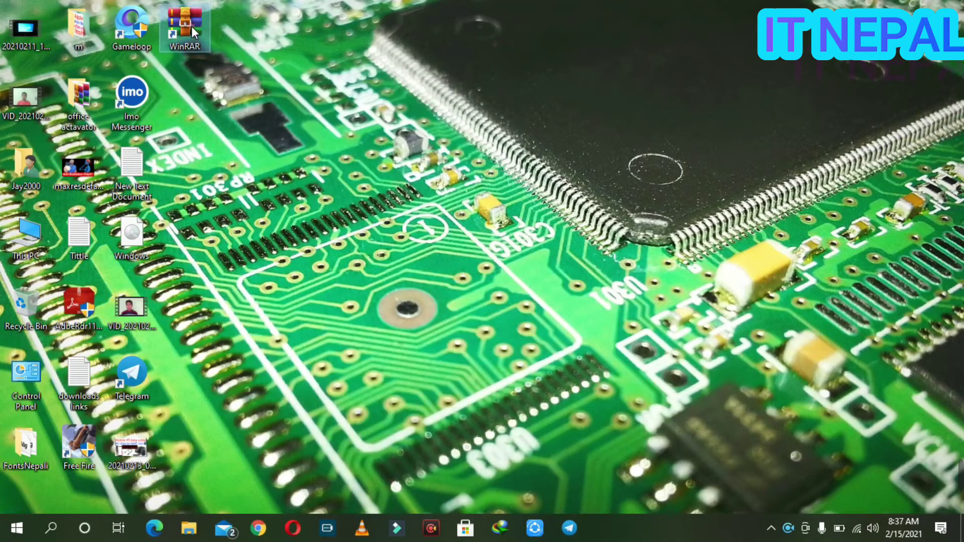
double_click(185, 25)
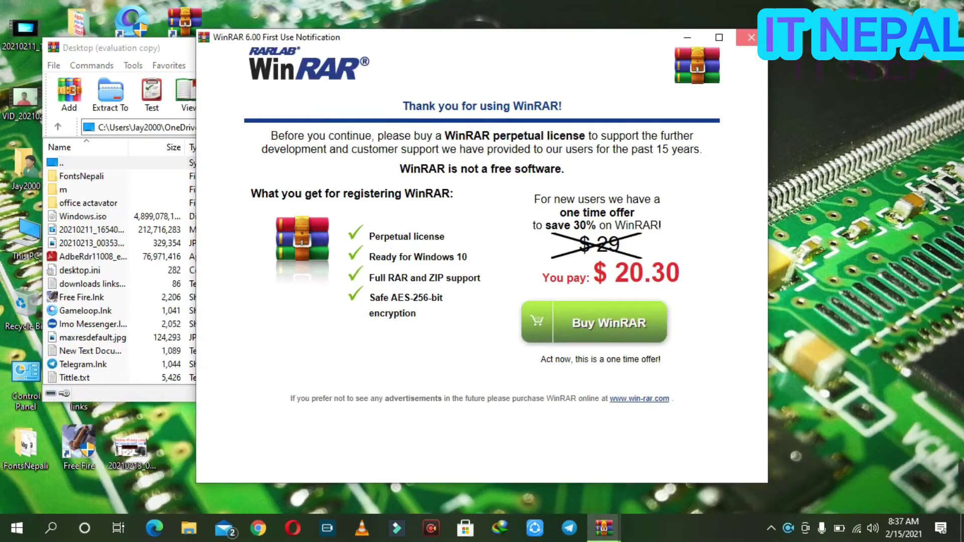
click(751, 38)
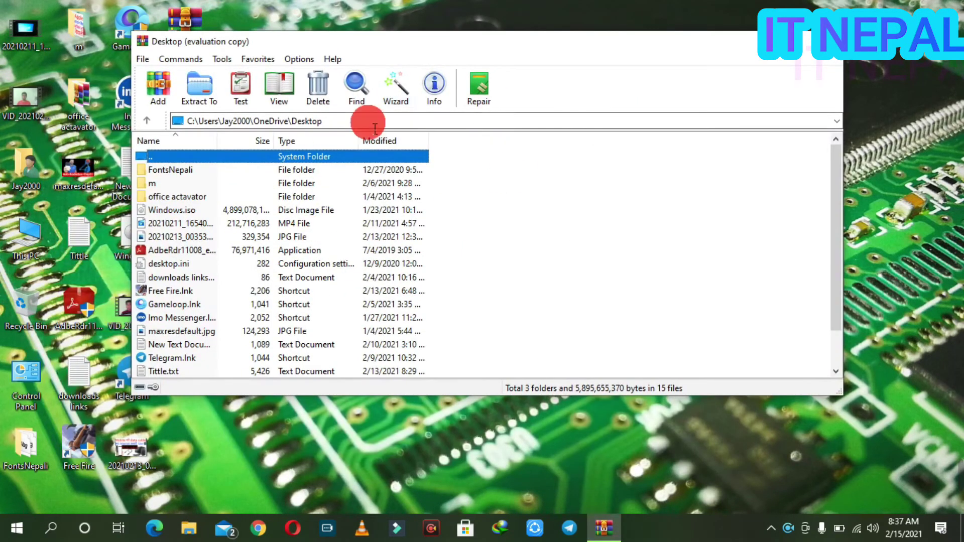
click(830, 40)
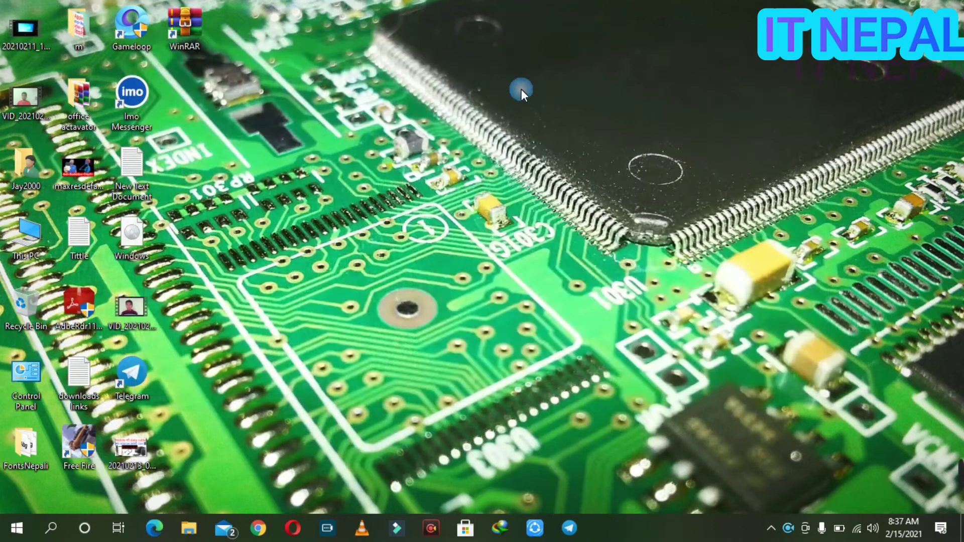
Step: Refresh the desktop and move the Tittle text file to an empty area near the middle of the desktop
right_click(480, 107)
click(539, 149)
click(125, 184)
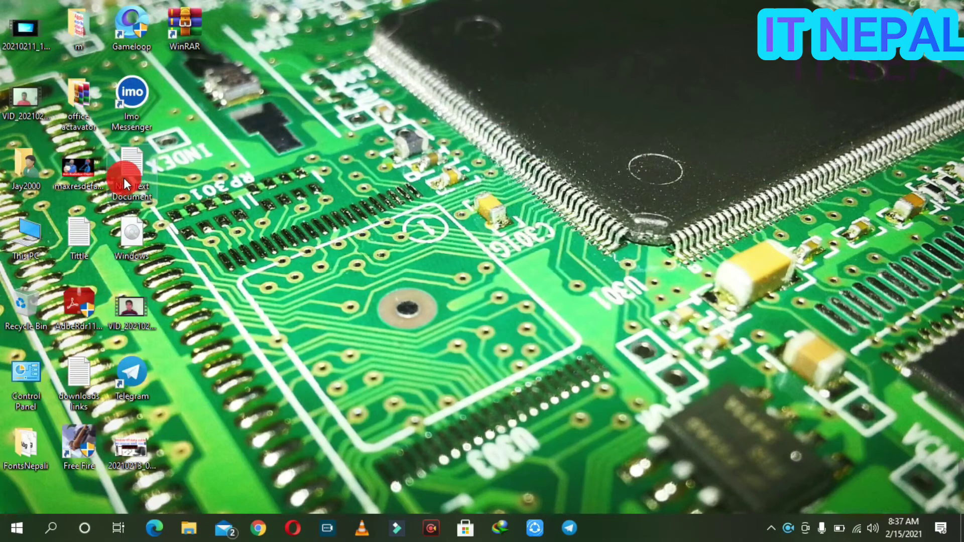
click(94, 230)
drag(79, 236, 449, 226)
Step: View the contents of the Tittle text file in a maximized Notepad window, and close it
double_click(442, 243)
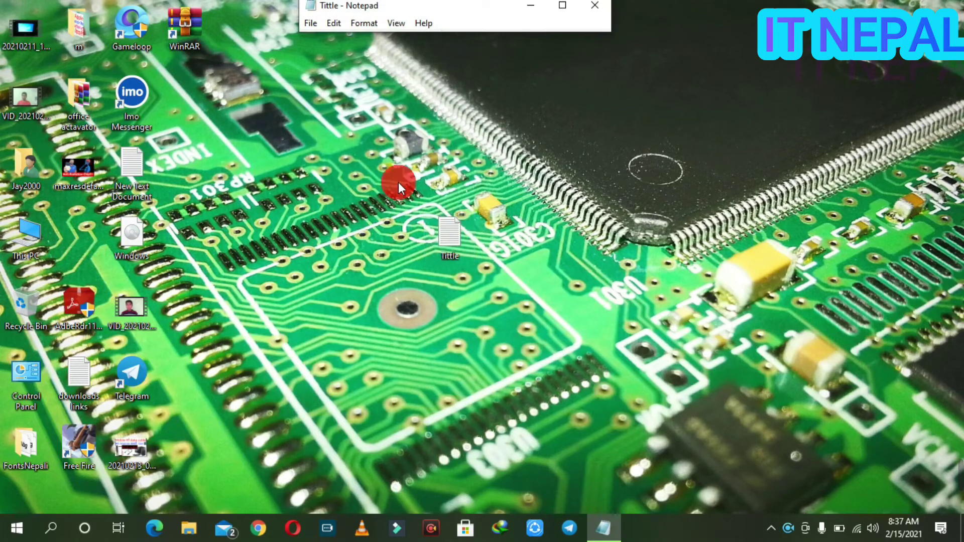
click(561, 7)
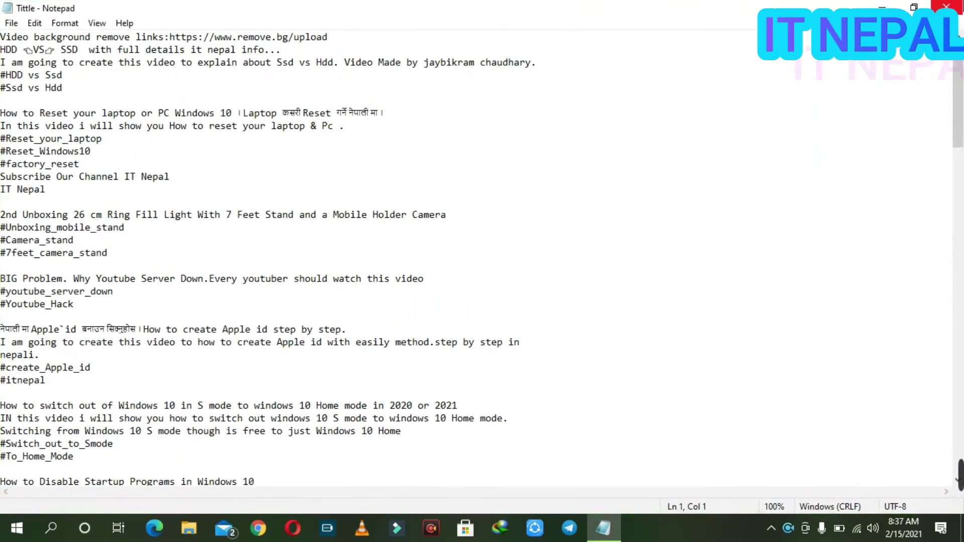
click(946, 7)
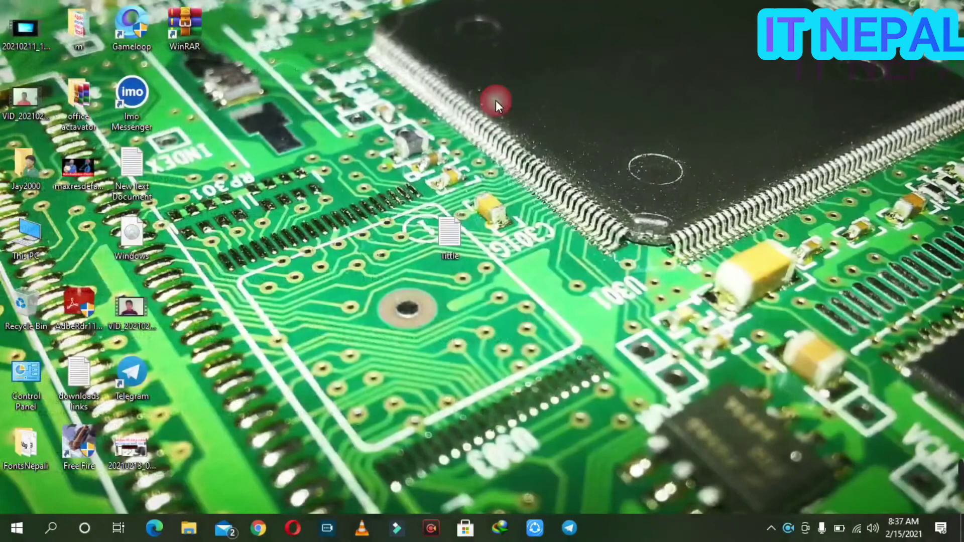
Step: Start adding the Tittle file to an archive in RAR format, moving the archive settings dialog clear of the file
double_click(450, 237)
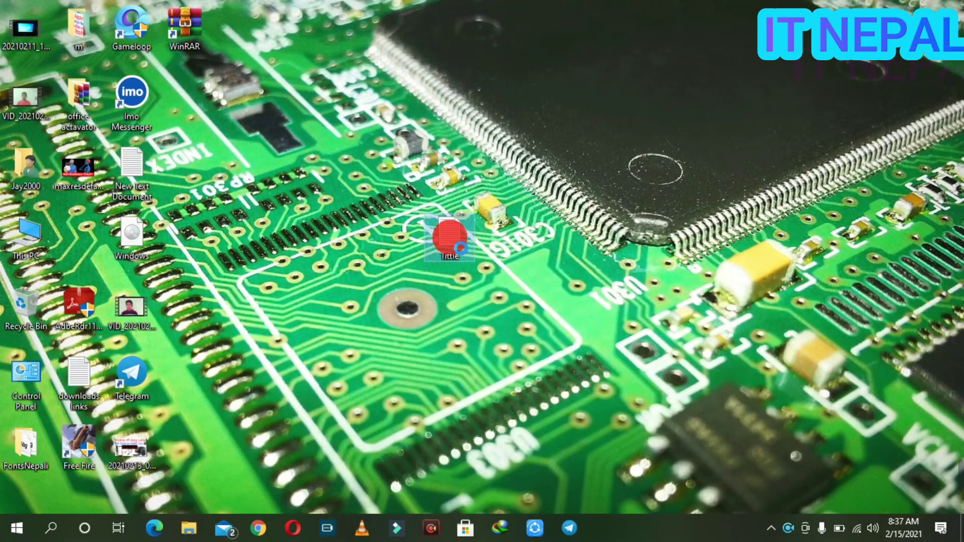
right_click(451, 237)
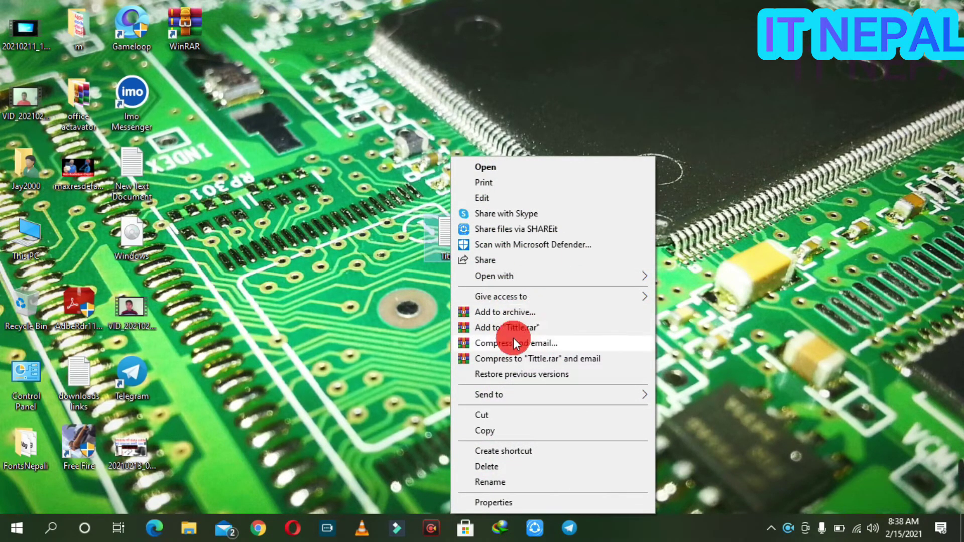
click(538, 310)
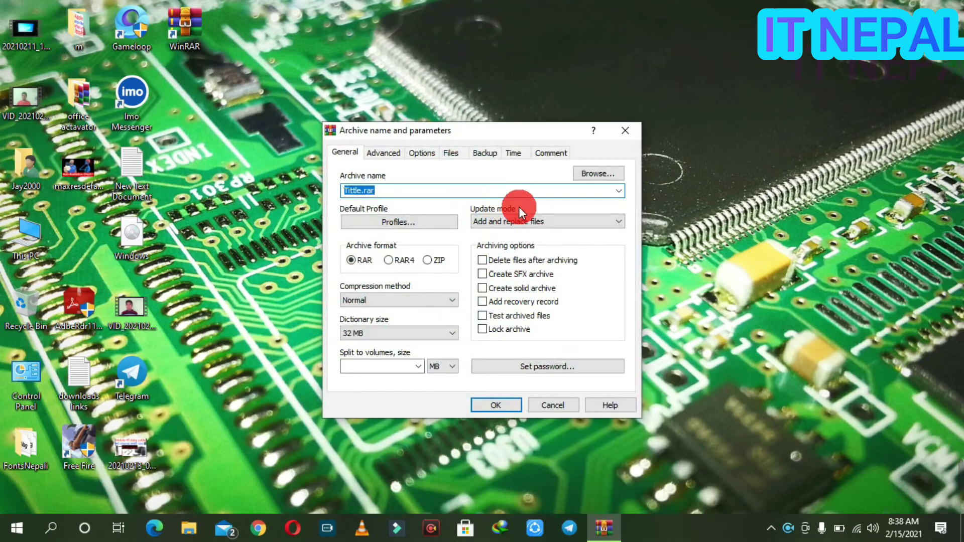
drag(474, 128, 487, 91)
click(459, 151)
click(535, 339)
drag(445, 100, 664, 103)
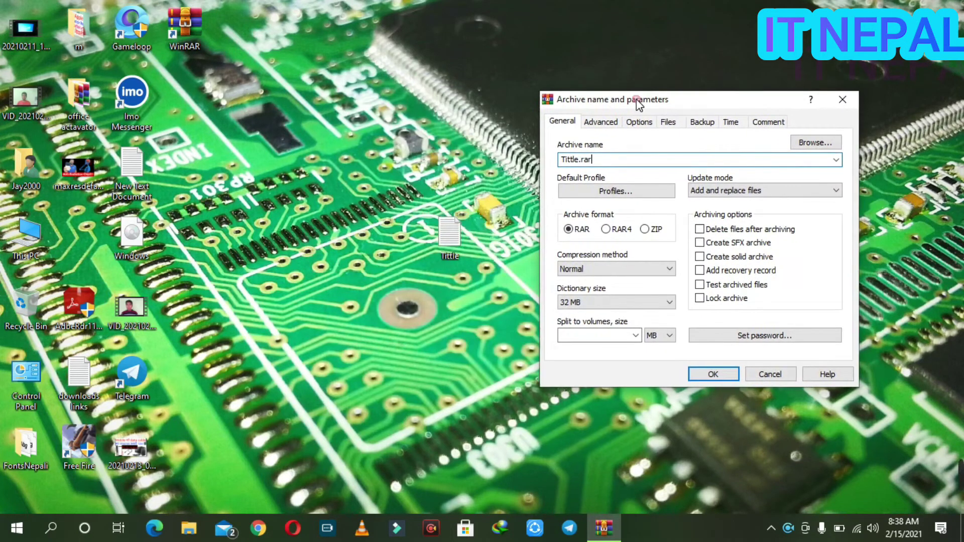
click(607, 219)
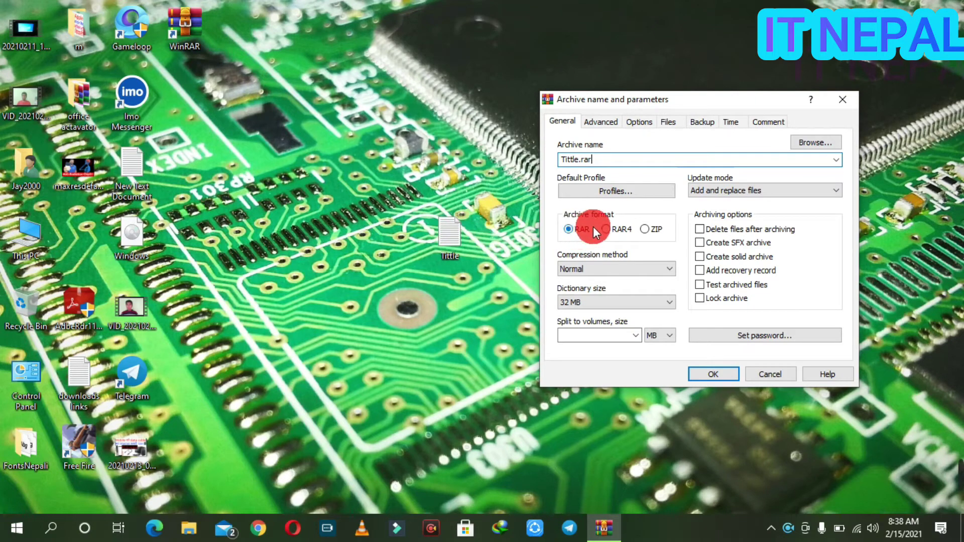
click(572, 230)
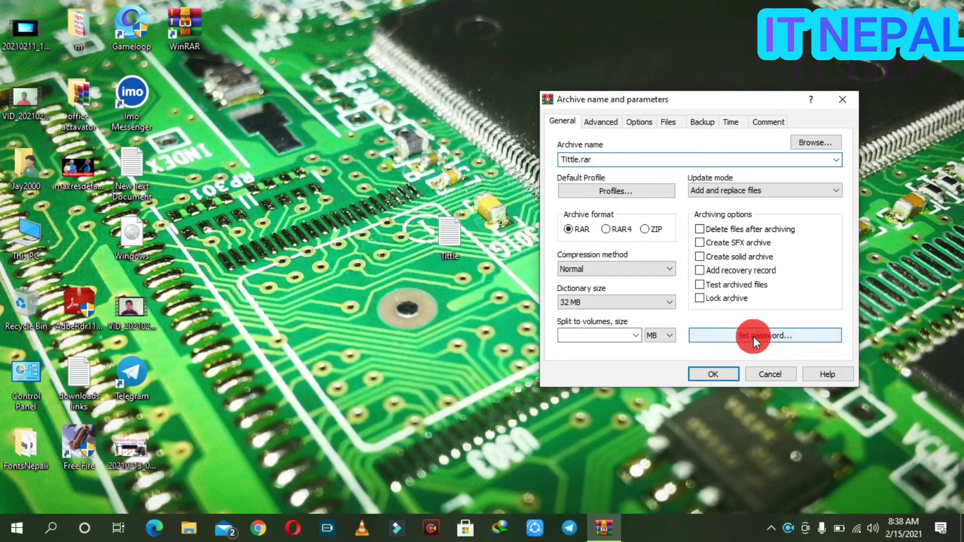
Step: Look at the archive's password options, close them without entering a password, and move the archive settings dialog higher
click(766, 335)
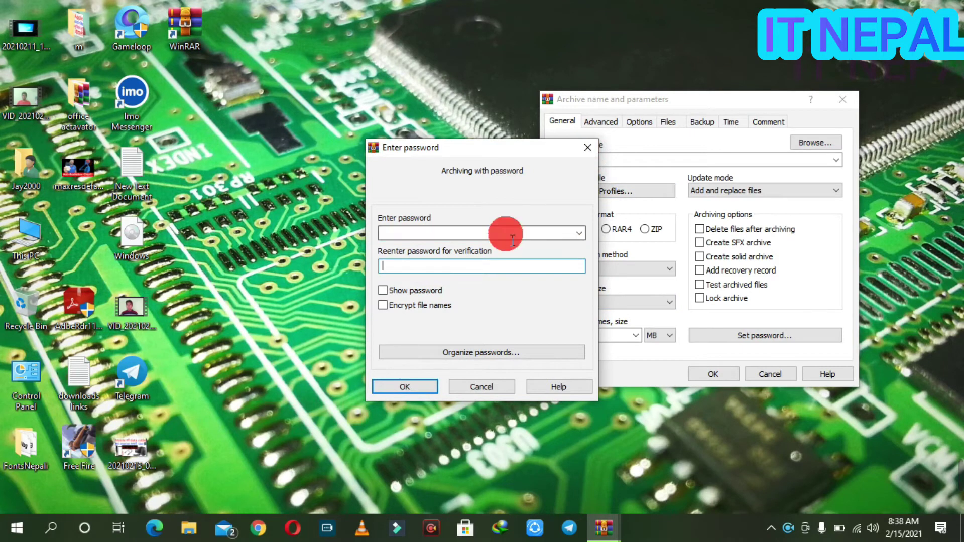
click(587, 147)
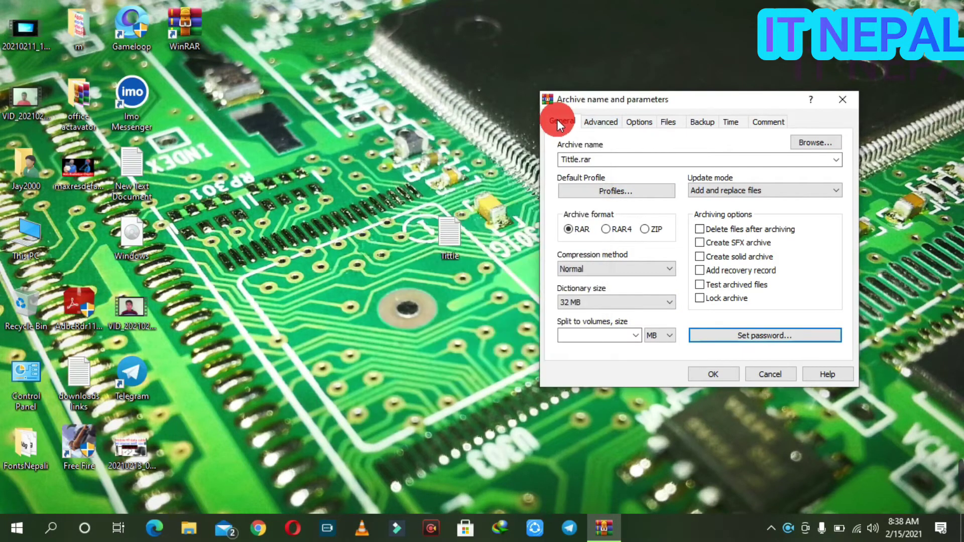
drag(705, 101, 659, 50)
right_click(432, 84)
click(457, 125)
right_click(420, 95)
click(440, 125)
right_click(387, 80)
click(408, 119)
right_click(393, 91)
click(432, 126)
right_click(400, 76)
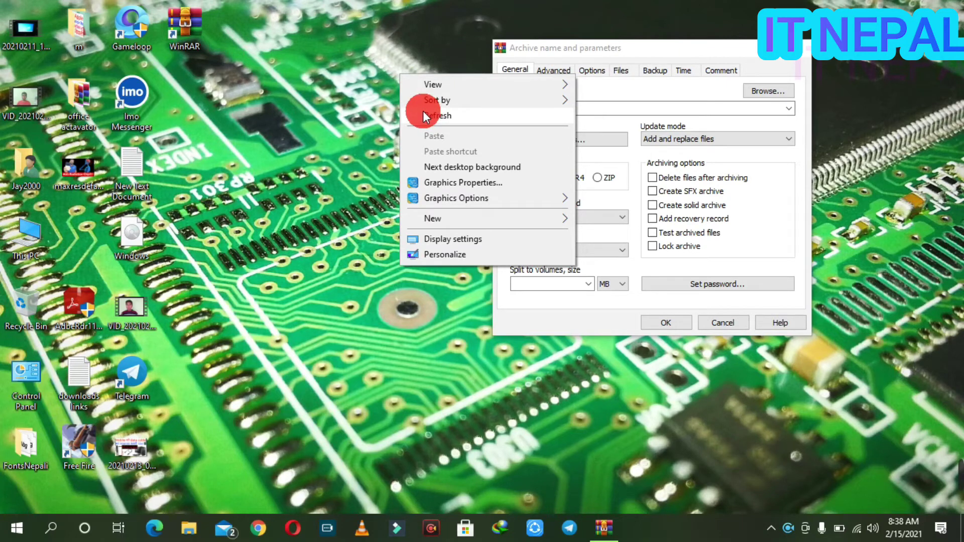
click(436, 83)
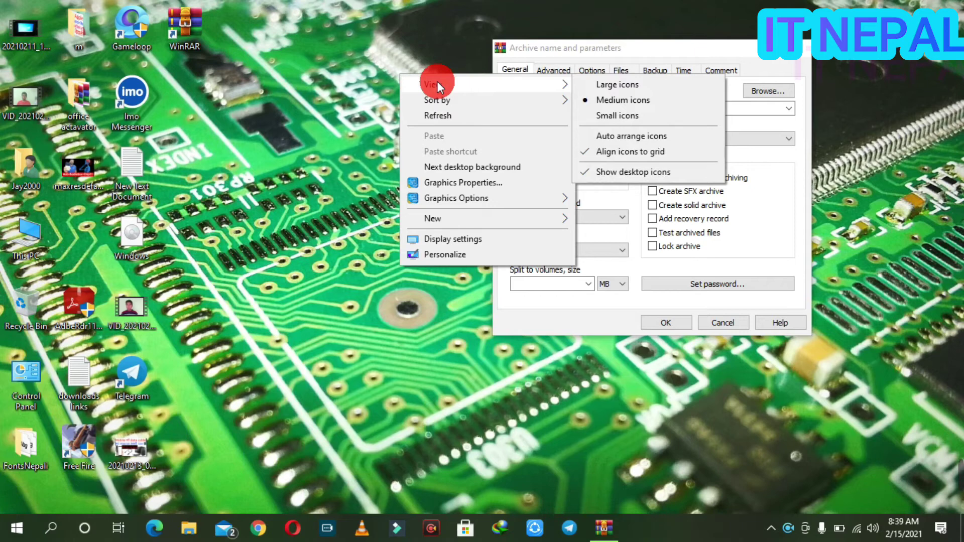
click(454, 115)
right_click(397, 72)
click(395, 118)
right_click(350, 105)
click(382, 144)
right_click(374, 131)
right_click(345, 130)
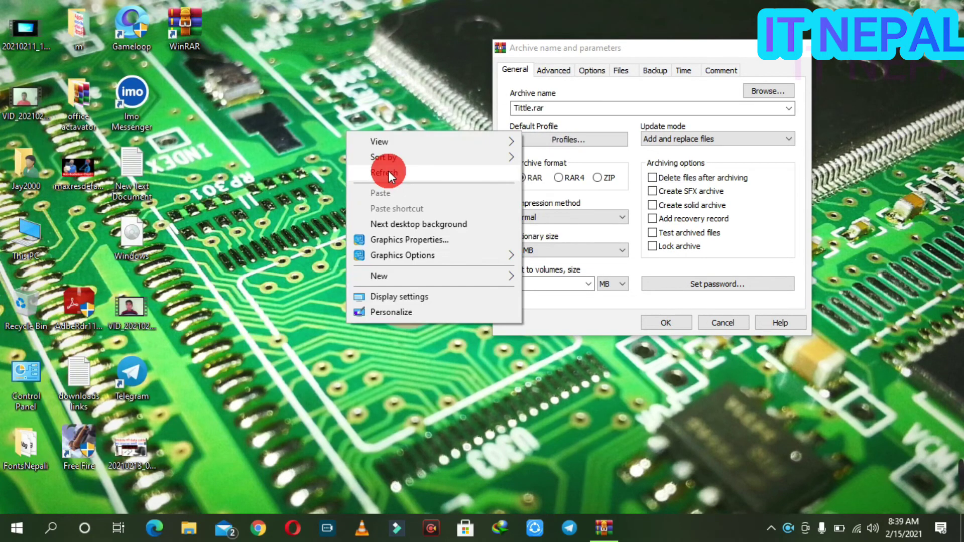
click(383, 171)
right_click(368, 105)
click(404, 137)
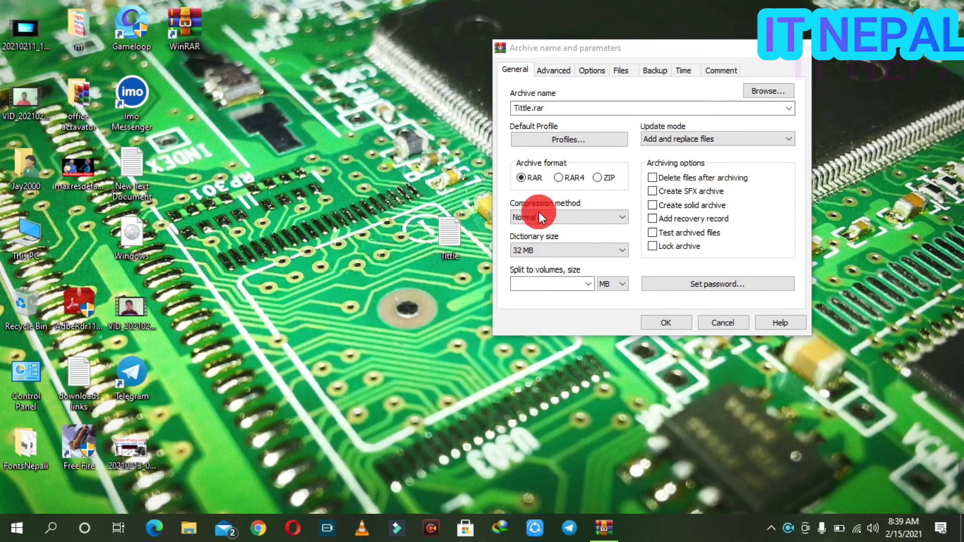
Step: Create the Tittle.rar archive with the current settings and move it next to the Tittle text file on the desktop
click(439, 235)
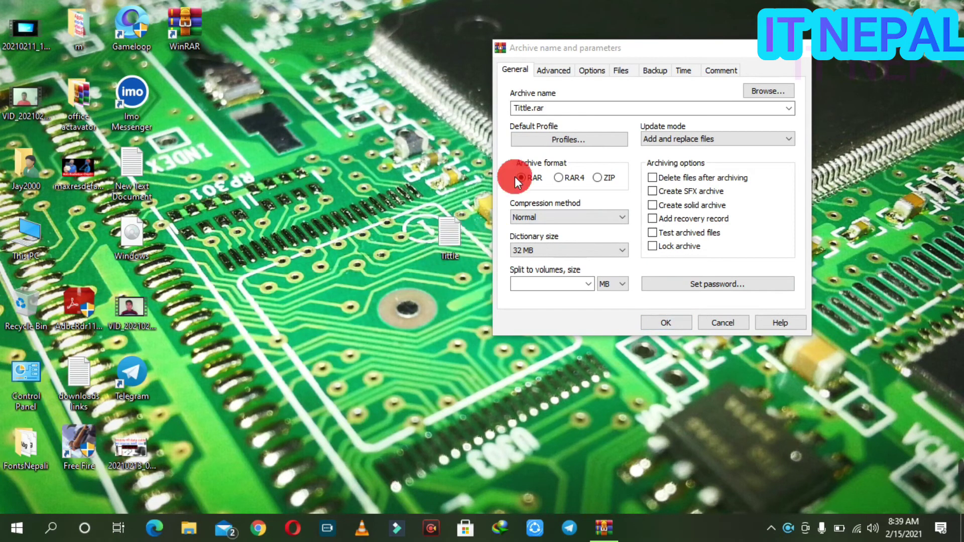
drag(600, 49, 624, 58)
click(444, 262)
click(698, 334)
click(699, 334)
click(56, 242)
drag(72, 235, 477, 259)
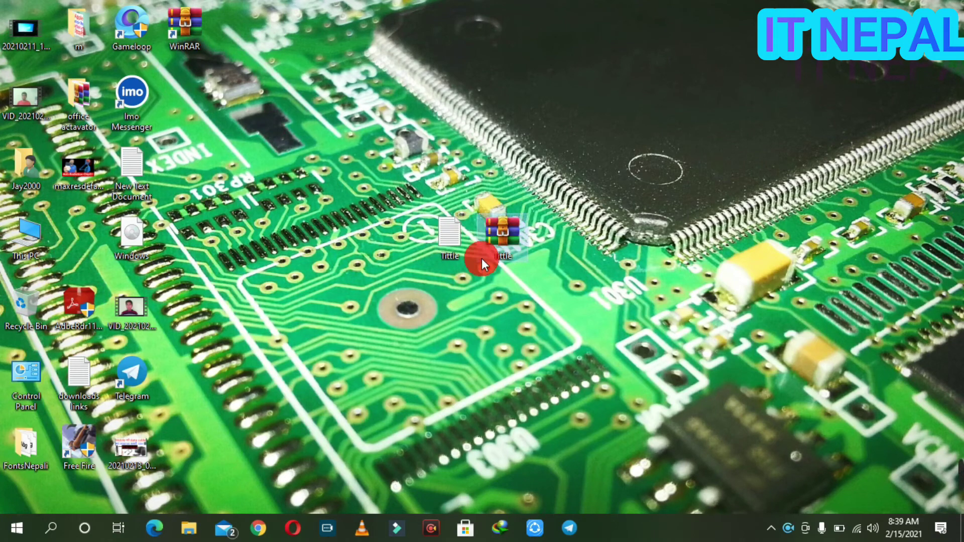
Step: Open the Tittle.rar archive to view its contents, dismiss the extra WinRAR window, and close the archive
double_click(495, 243)
double_click(317, 166)
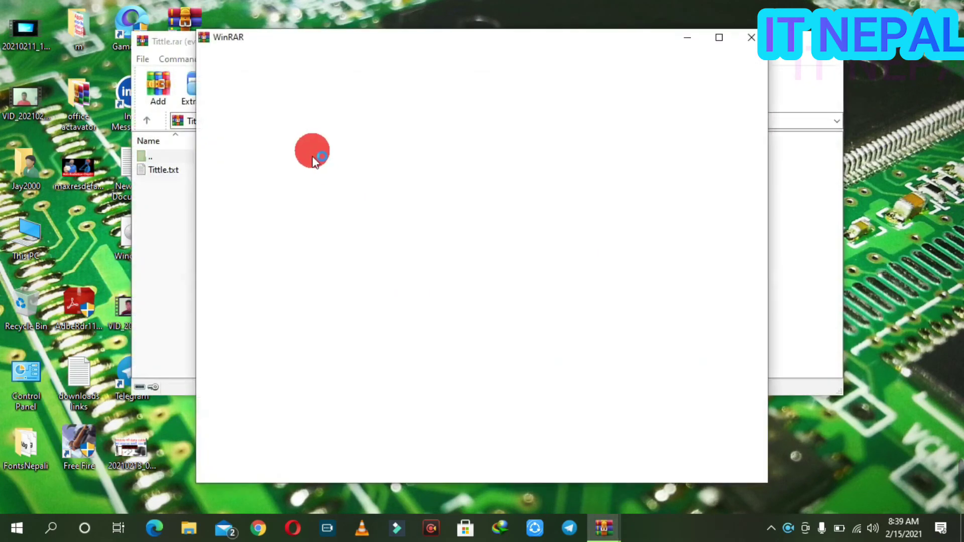
click(751, 37)
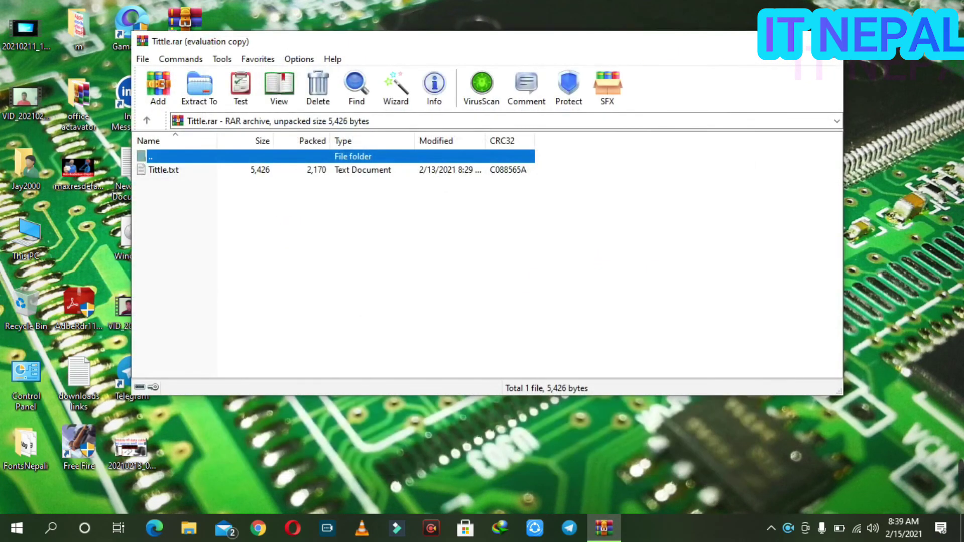
key(alt+F4)
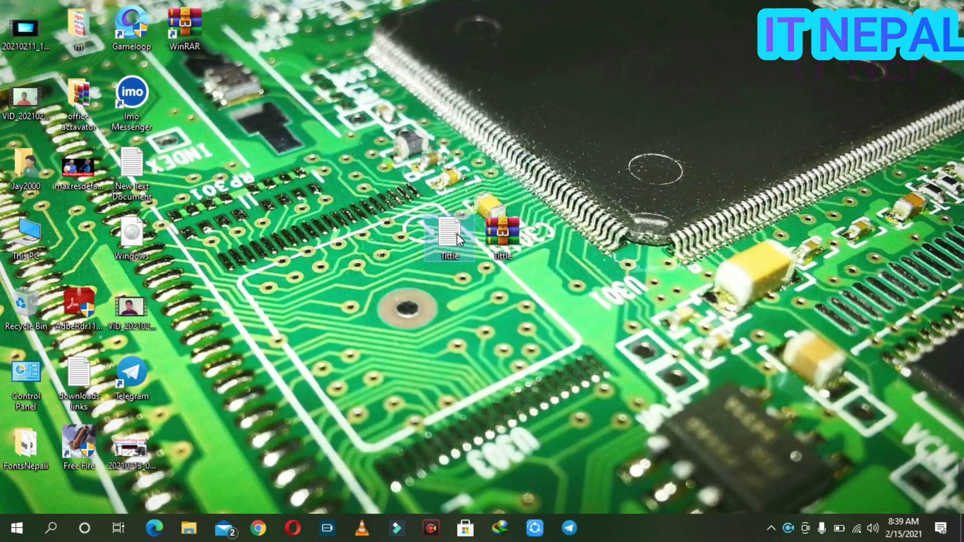
Step: Delete the original Tittle text file and extract the archive to a Tittle folder, placed just below the archive on the desktop
key(Delete)
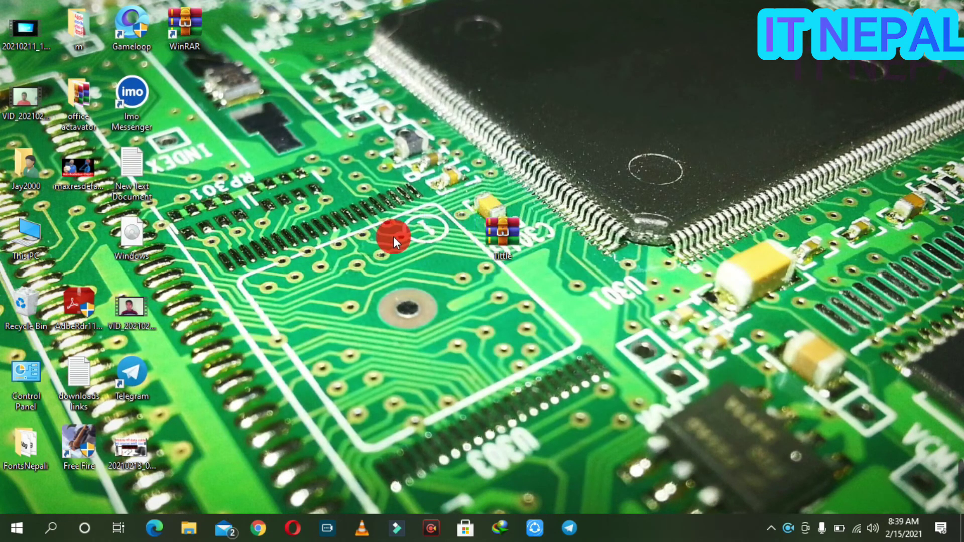
click(481, 248)
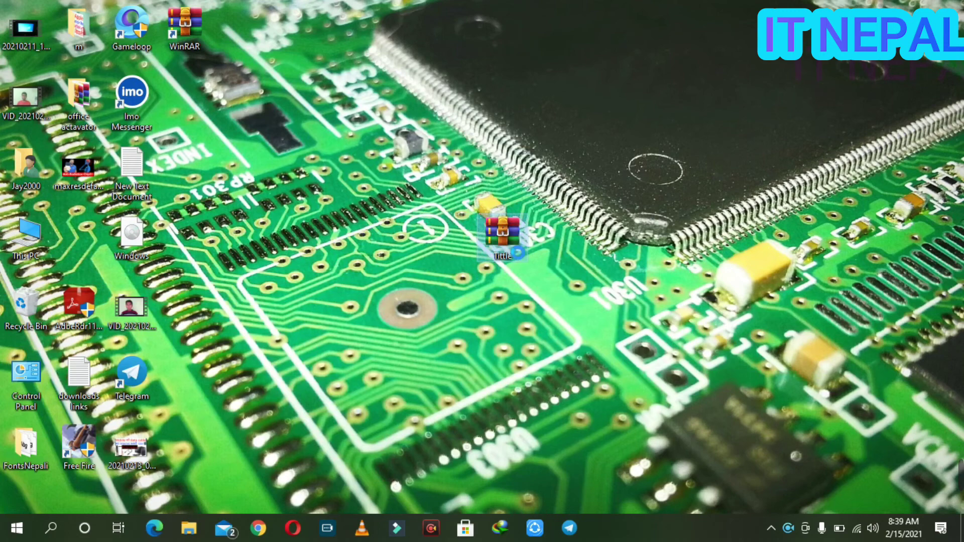
right_click(507, 241)
click(598, 262)
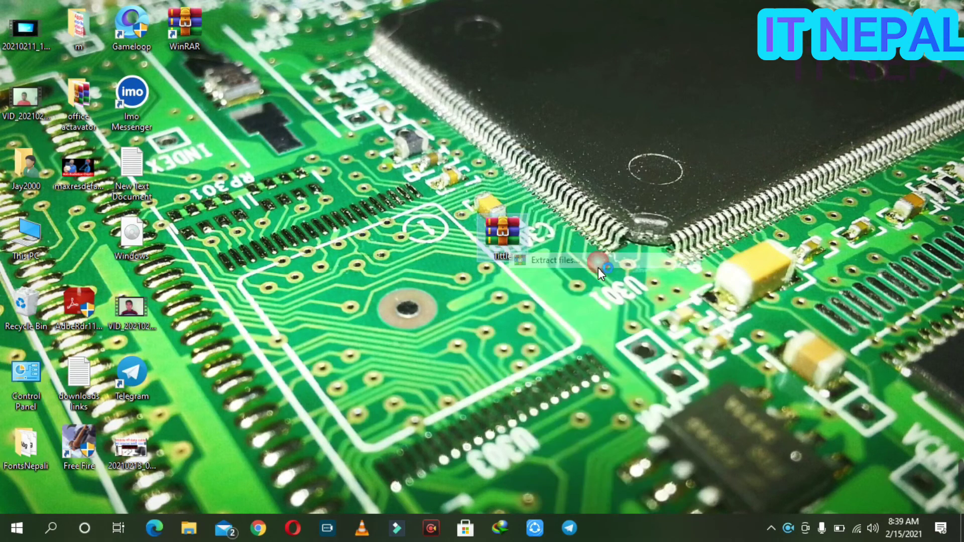
click(523, 424)
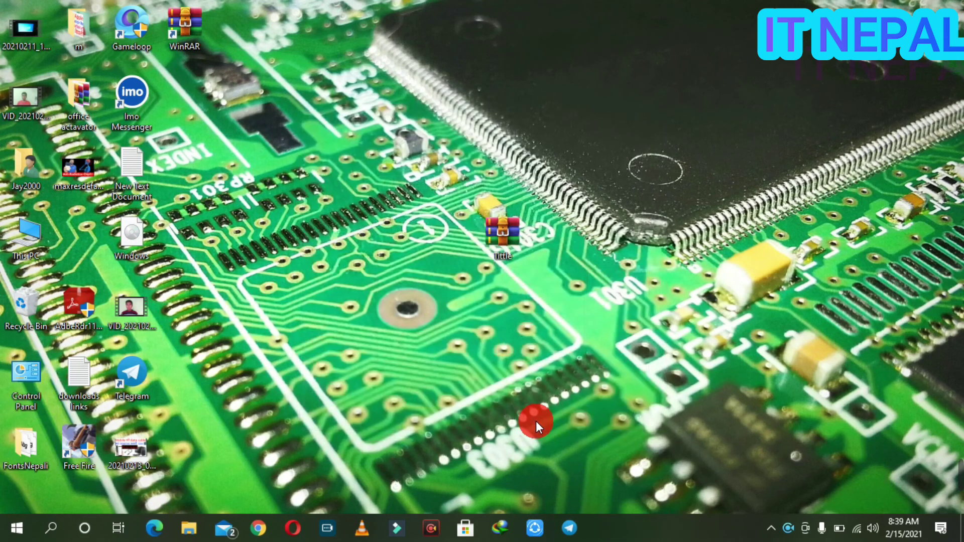
drag(81, 244, 542, 321)
Step: View the extracted text file from the Tittle folder in Notepad, and close both windows
double_click(550, 315)
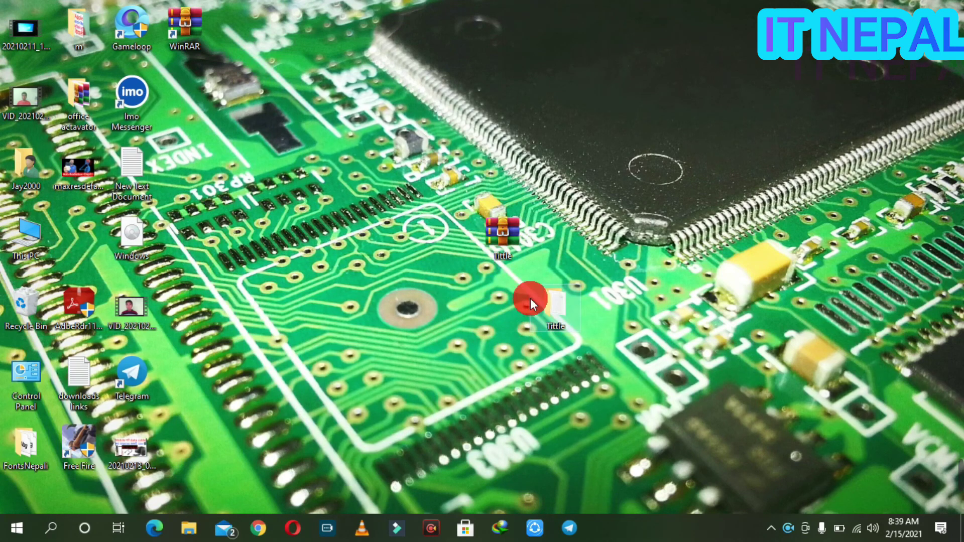
double_click(207, 97)
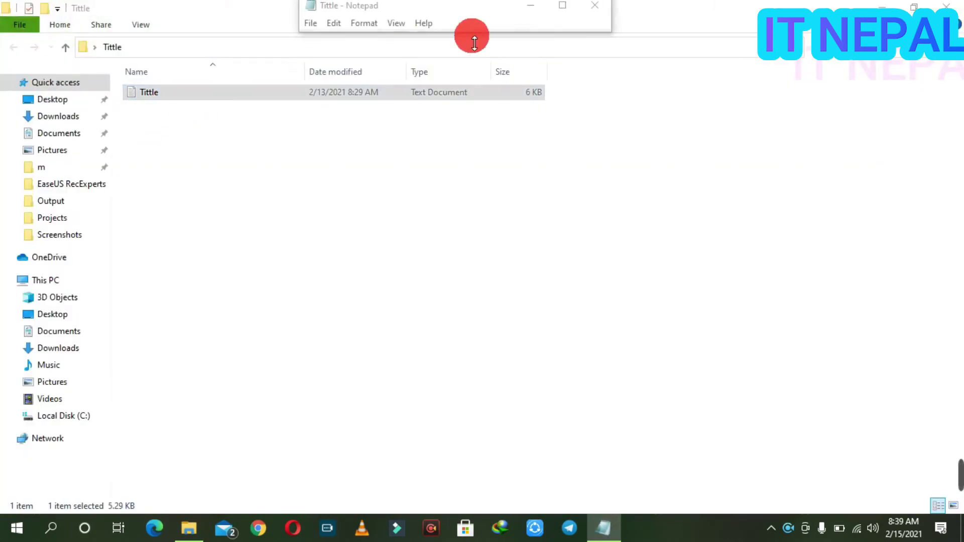
click(572, 6)
click(946, 6)
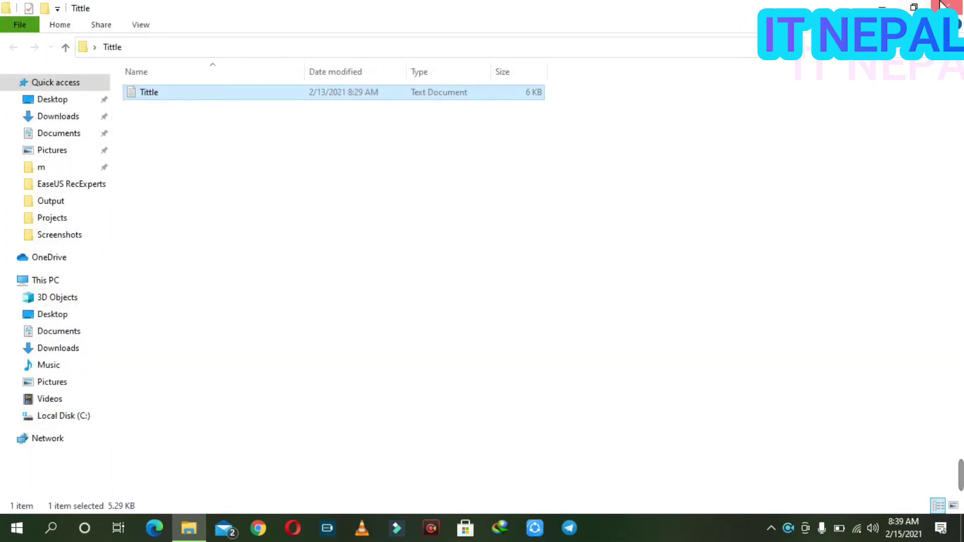
click(947, 6)
right_click(352, 98)
click(398, 144)
right_click(357, 123)
click(441, 165)
right_click(352, 139)
click(383, 174)
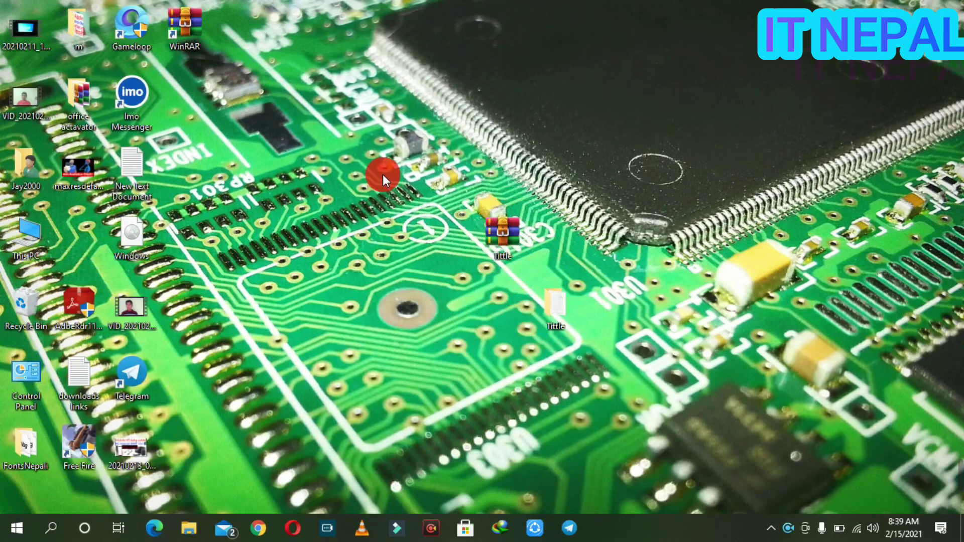